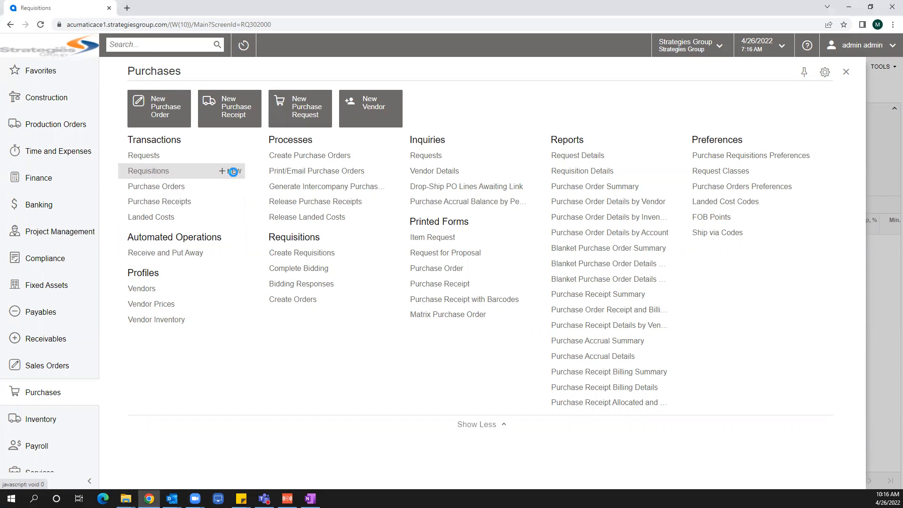
# Step: Start a new requisition for customer BAKER-DEVE with the description "Request for PO on the JHS Project"
pyautogui.click(320, 202)
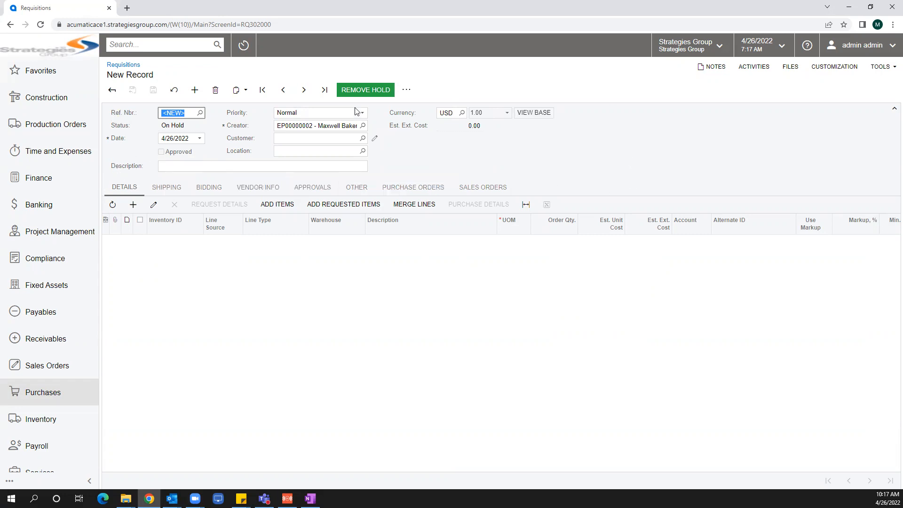
pyautogui.click(282, 139)
pyautogui.write('baker')
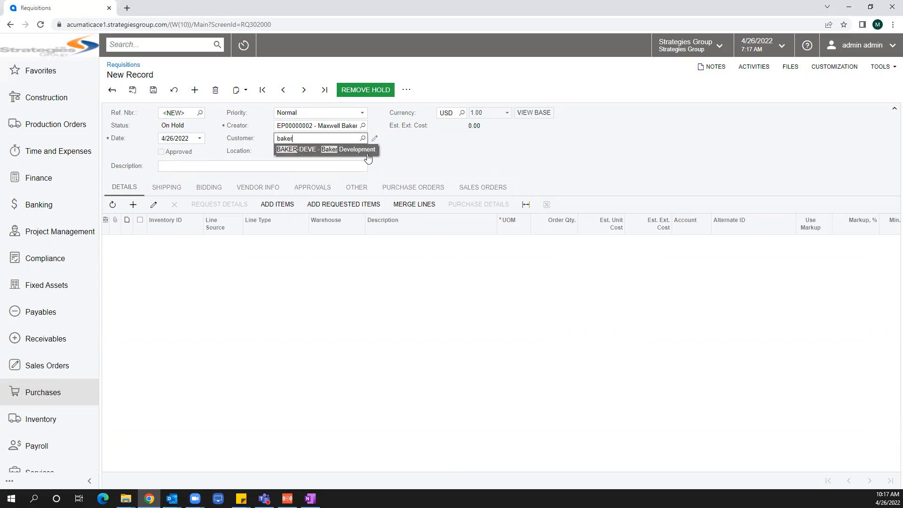
pyautogui.click(368, 153)
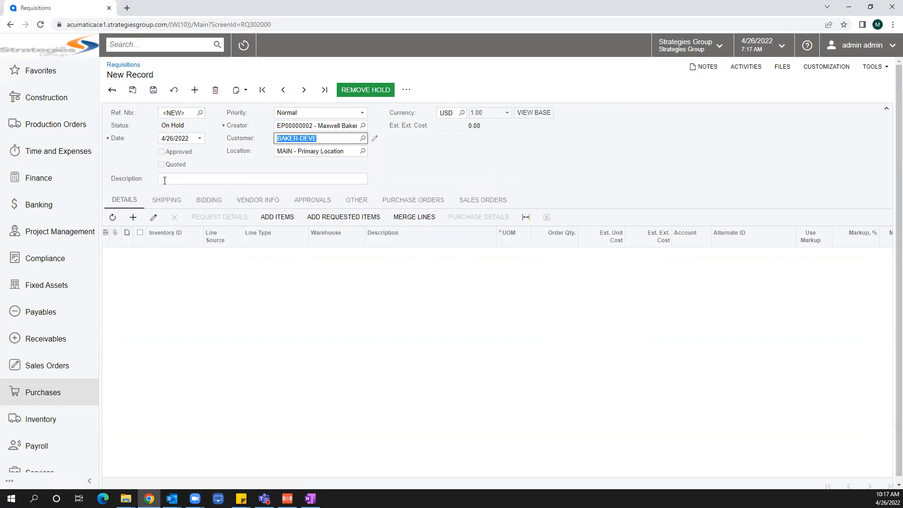
pyautogui.click(165, 180)
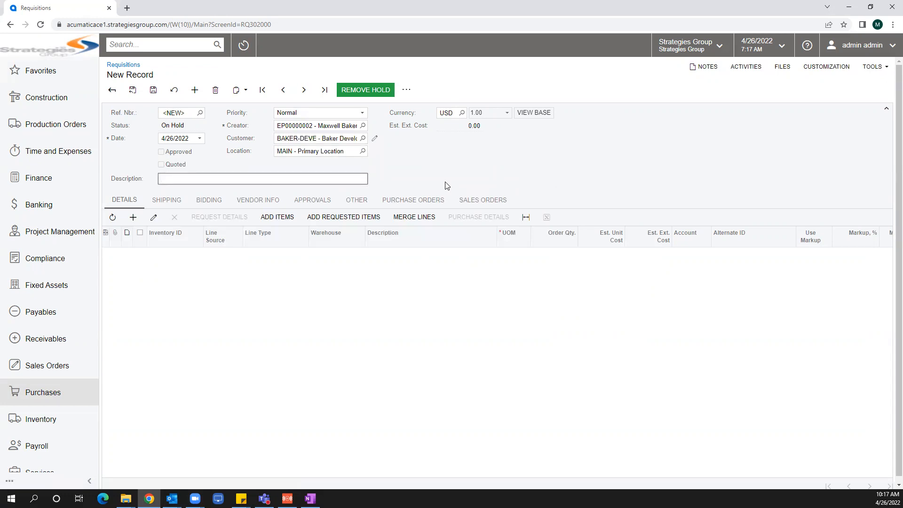
pyautogui.write('Request for PO on the JHS Project')
# Step: Open the inventory lookup for adding items to the requisition and try a search for "hvac", clearing it again
pyautogui.click(133, 217)
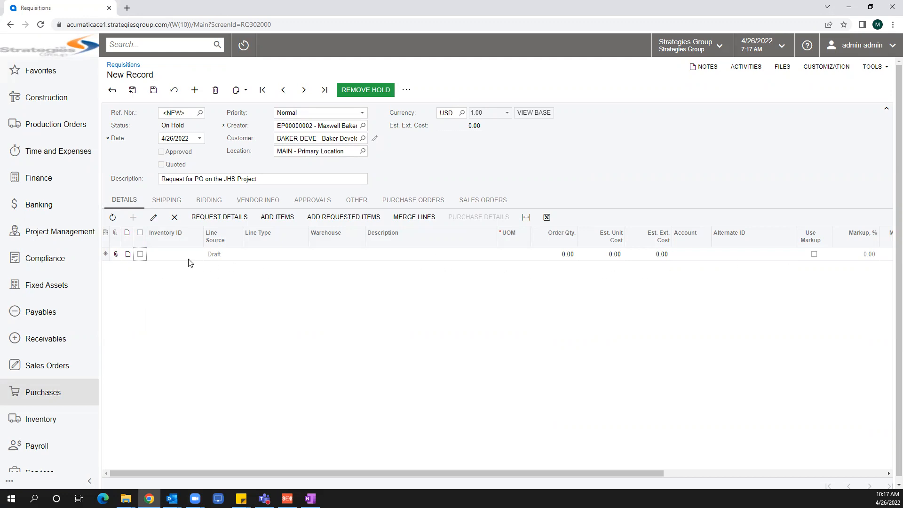
pyautogui.click(280, 219)
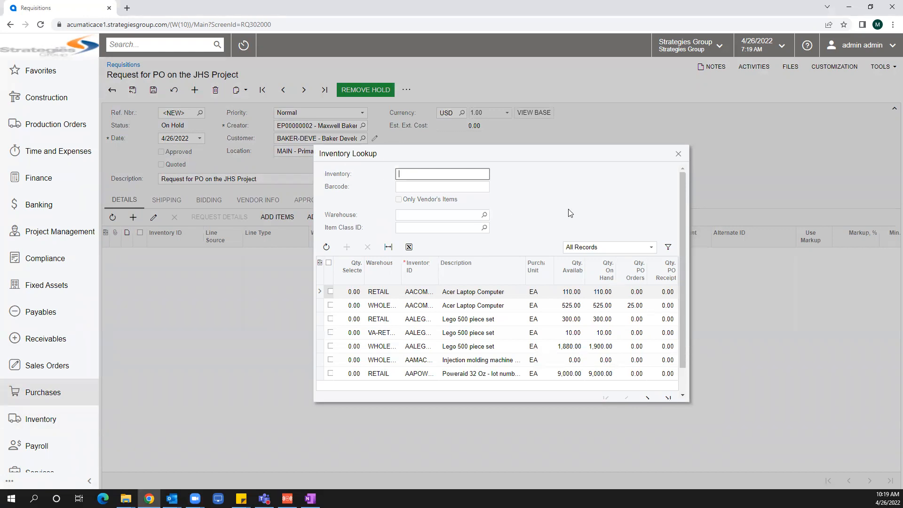
pyautogui.write('hvac')
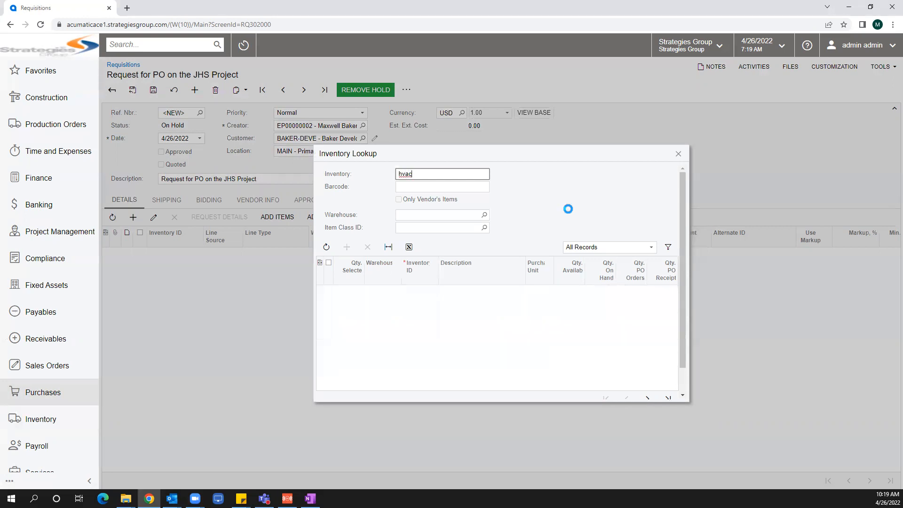
pyautogui.press('BackSpace')
pyautogui.press('BackSpace')
pyautogui.press('BackSpace')
pyautogui.press('BackSpace')
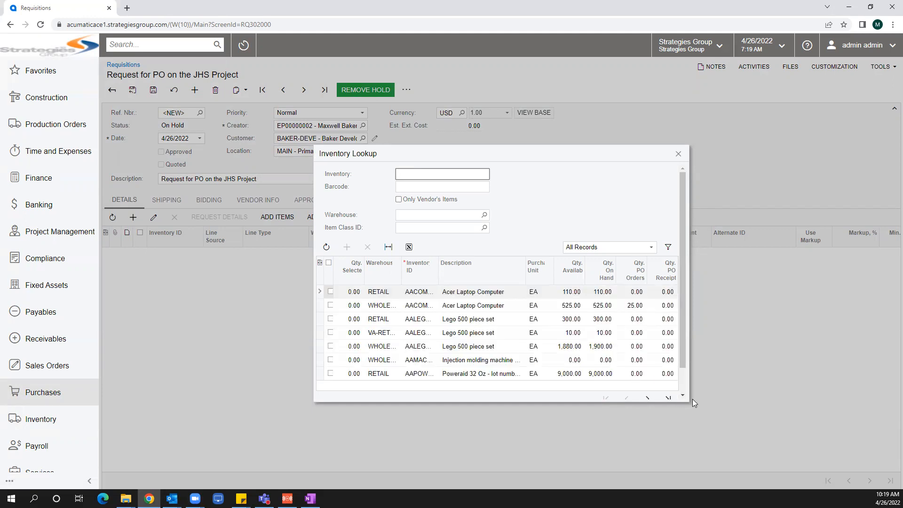
# Step: Enlarge the Inventory Lookup window and browse through several pages of stock items
pyautogui.moveTo(687, 403); pyautogui.dragTo(759, 430)
pyautogui.click(726, 400)
pyautogui.click(726, 400)
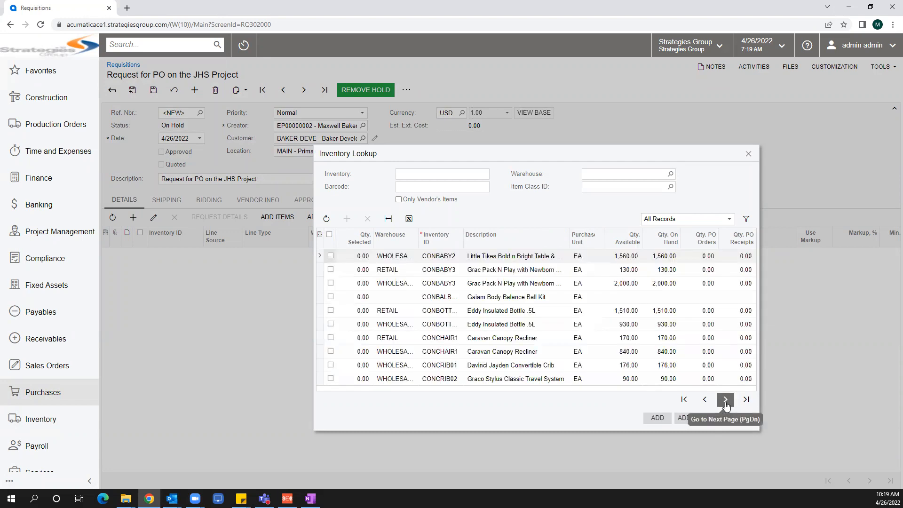
pyautogui.click(726, 400)
pyautogui.click(726, 399)
# Step: Find the EPOXY flooring item by searching for "floor" and add it to the requisition with a quantity of 560
pyautogui.click(438, 176)
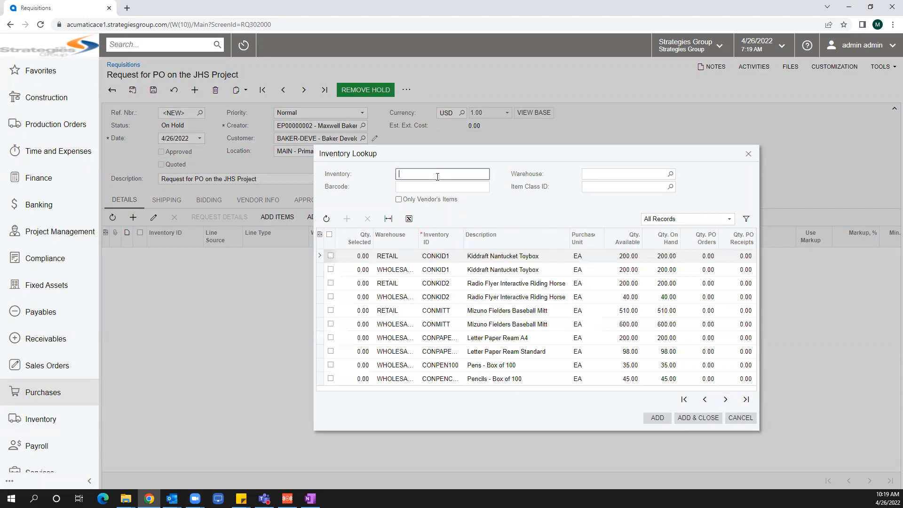
pyautogui.write('floor')
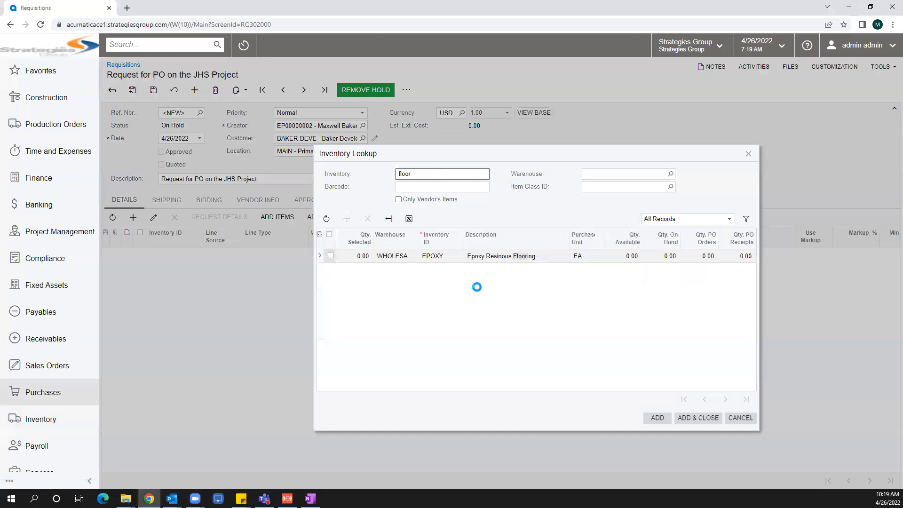
pyautogui.click(331, 256)
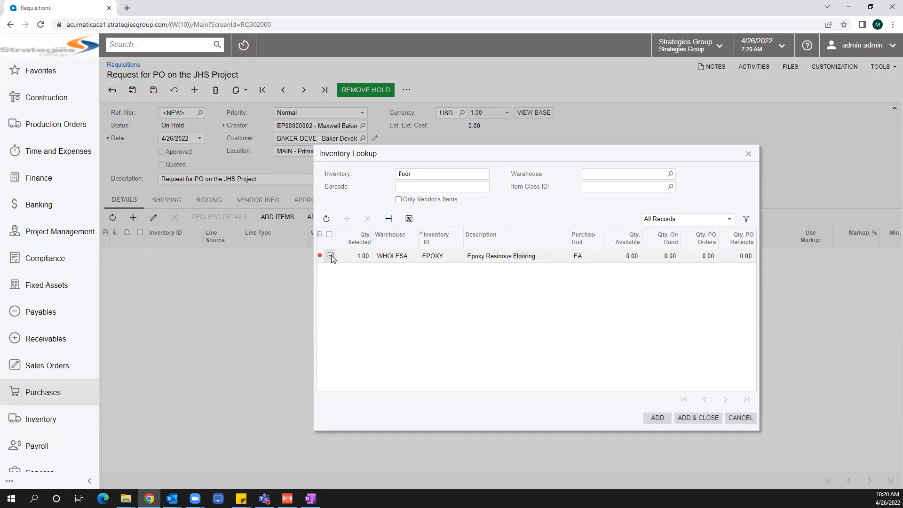
pyautogui.click(361, 258)
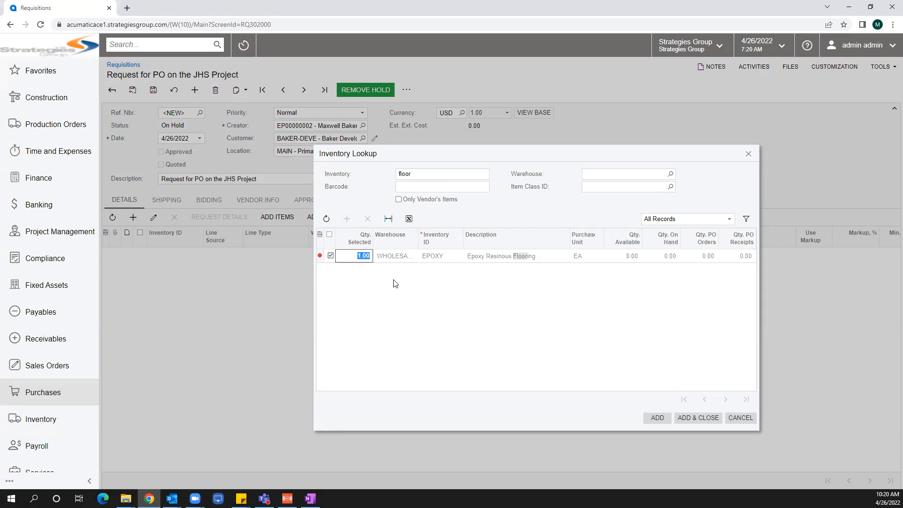
pyautogui.write('560')
pyautogui.click(699, 418)
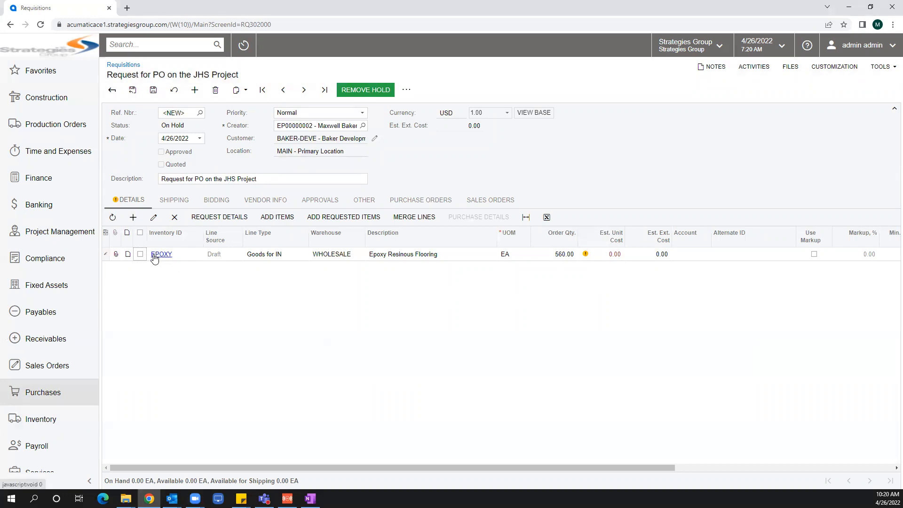
# Step: Set the estimated unit cost of the EPOXY line to 25.21
pyautogui.click(606, 255)
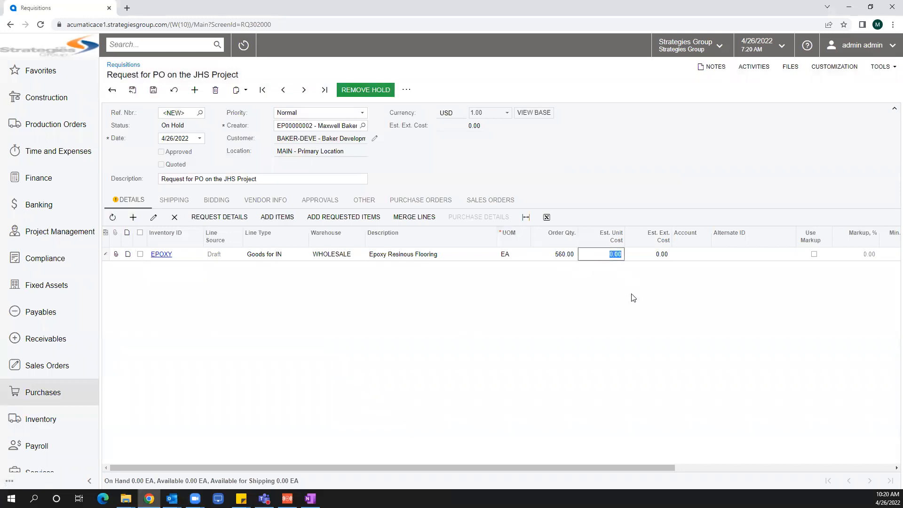
pyautogui.write('25.21')
pyautogui.press('Tab')
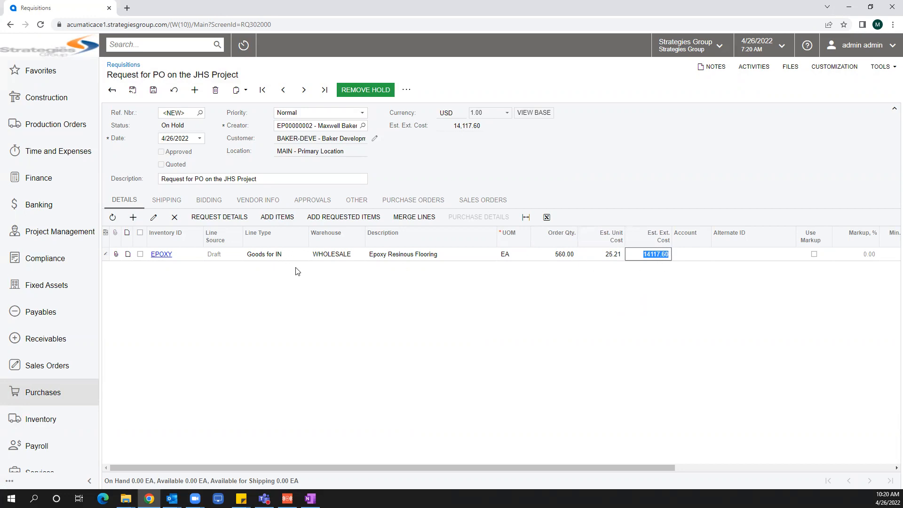
pyautogui.hotkey('alt', 'Tab')
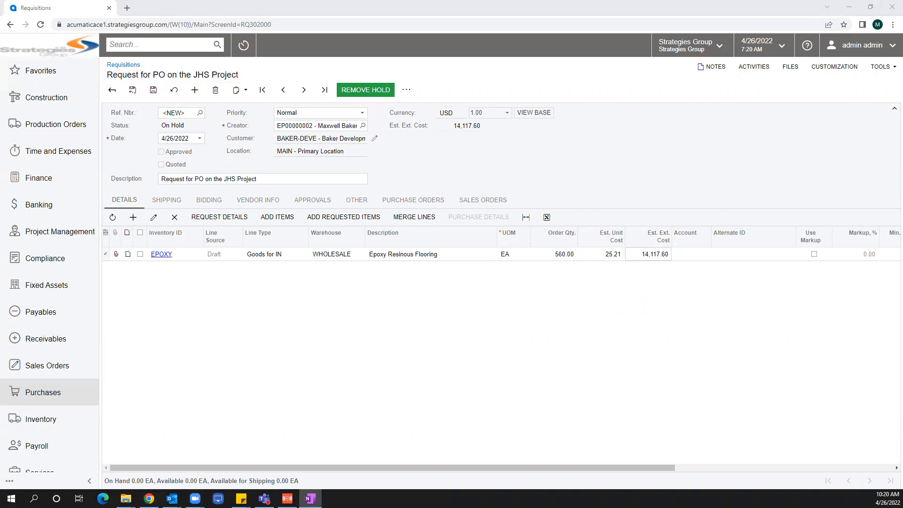
# Step: Set the shipping destination type to Customer and choose BAKER-DEVE as the ship-to account
pyautogui.click(171, 203)
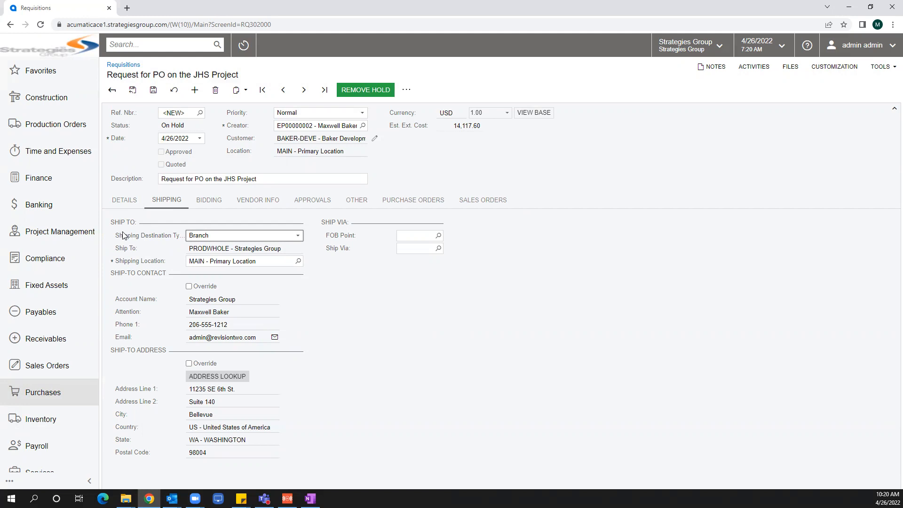
pyautogui.click(286, 235)
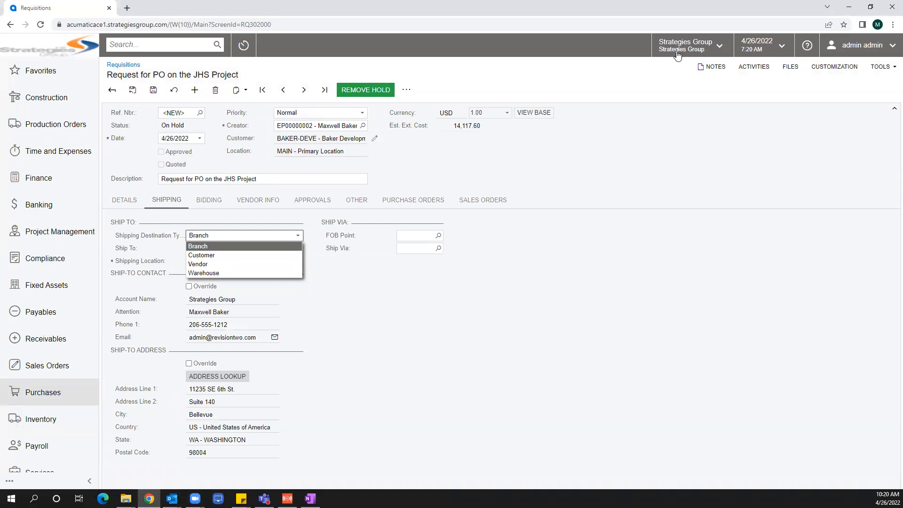
pyautogui.click(205, 257)
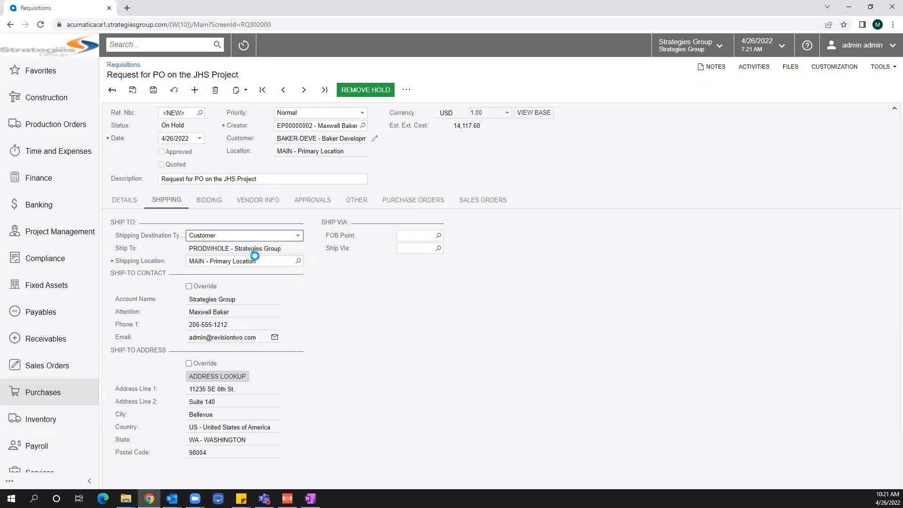
pyautogui.click(276, 246)
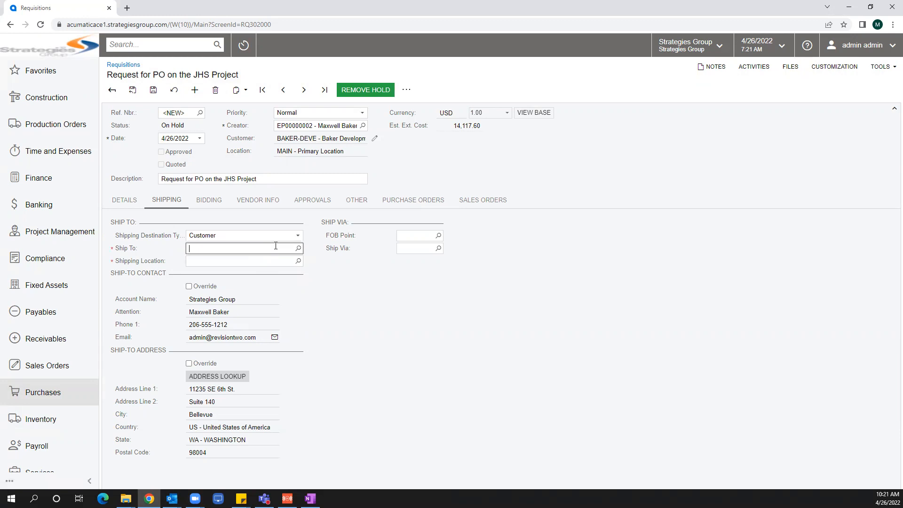
pyautogui.write('baker')
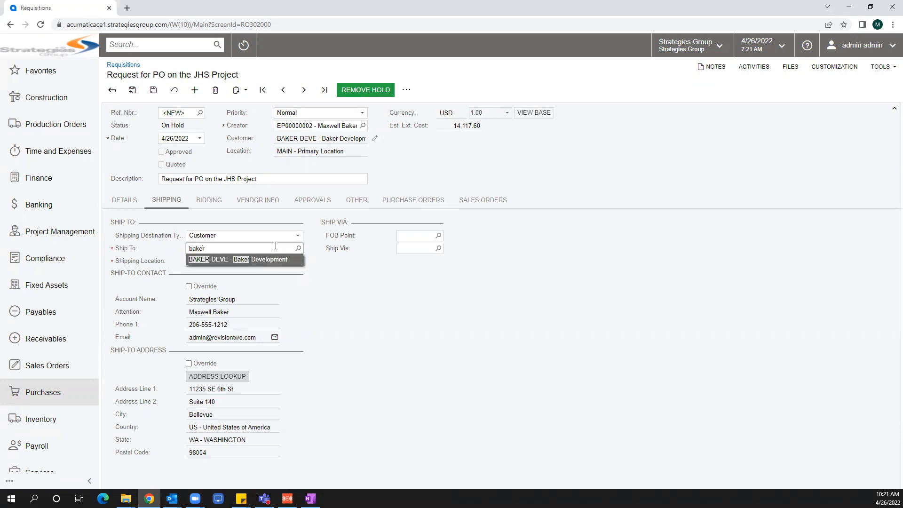
pyautogui.click(245, 260)
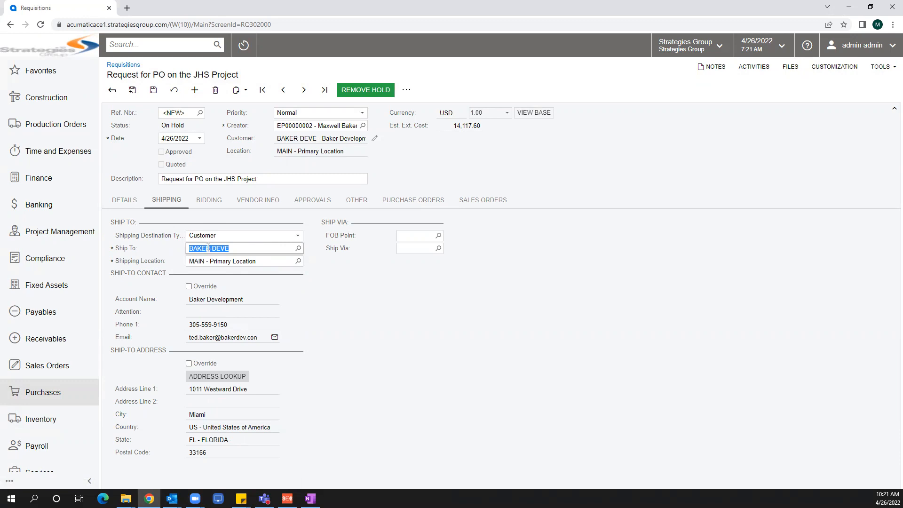
# Step: Choose FLOORMASTE (Floor Masters) as the bidding vendor and set the requisition's PO type to Drop-Ship
pyautogui.click(205, 203)
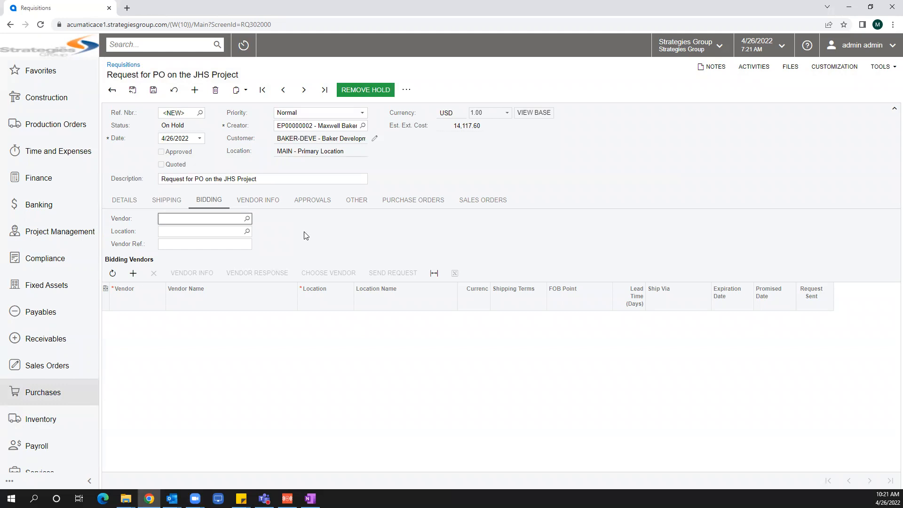
pyautogui.write('master')
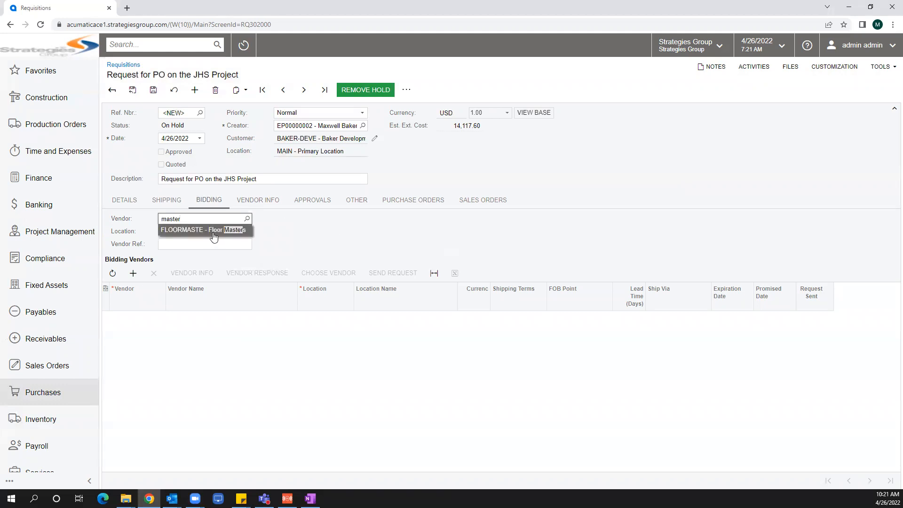
pyautogui.click(213, 230)
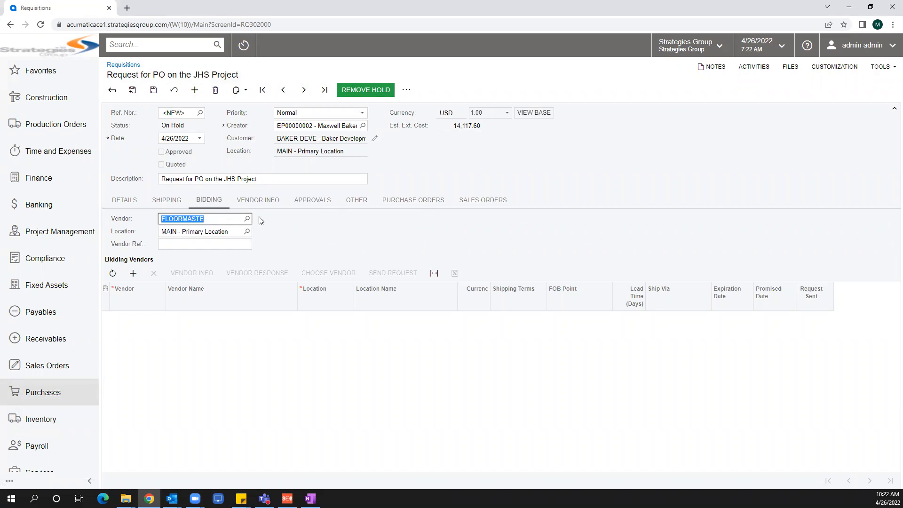
pyautogui.click(259, 201)
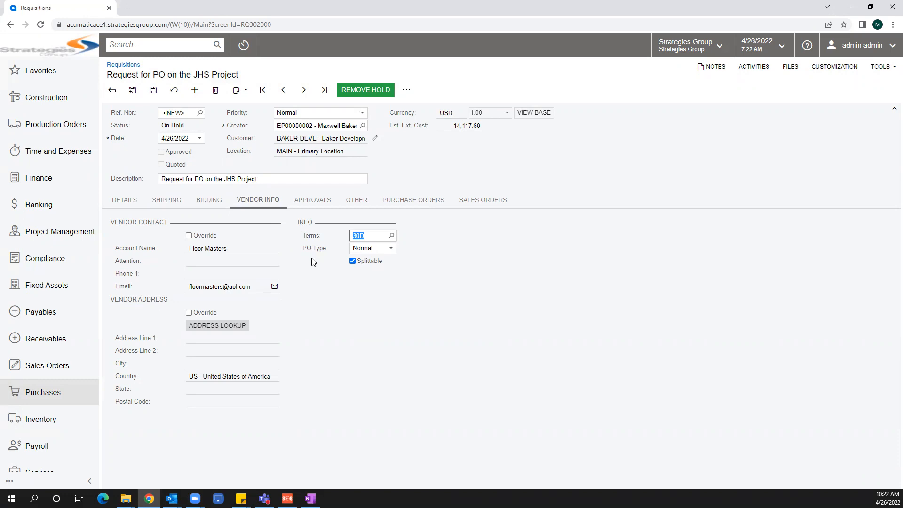
pyautogui.click(391, 251)
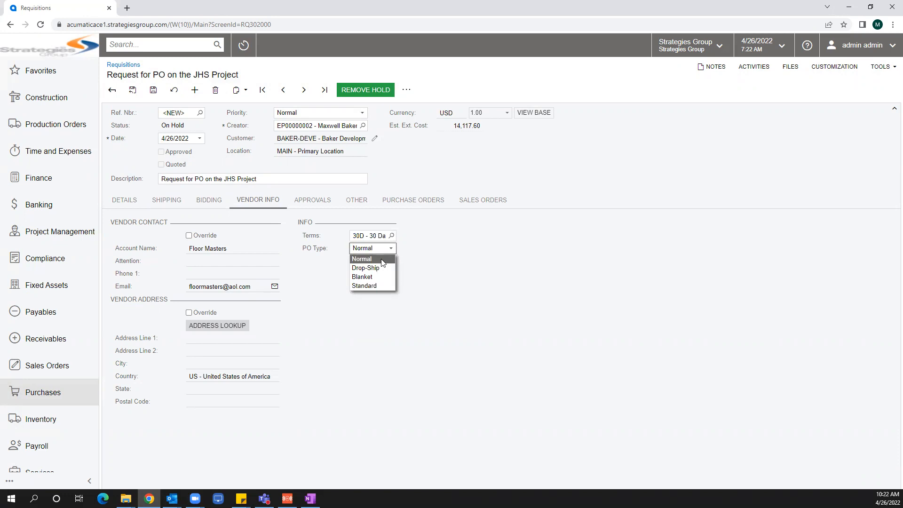
pyautogui.click(377, 267)
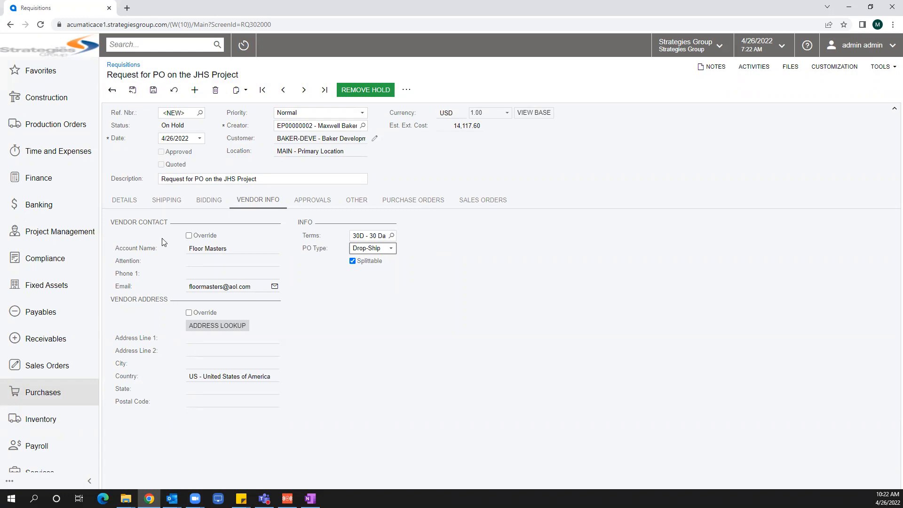
# Step: Save the requisition and remove its hold
pyautogui.click(153, 90)
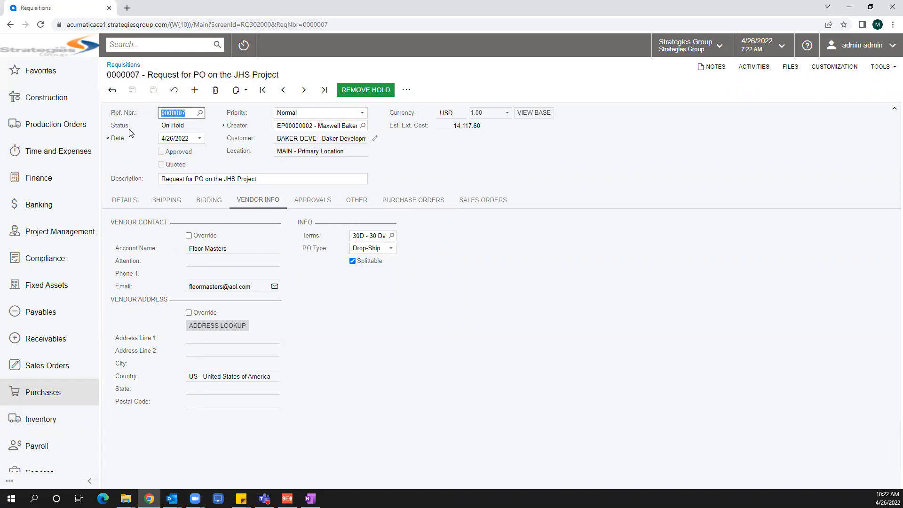
pyautogui.click(351, 89)
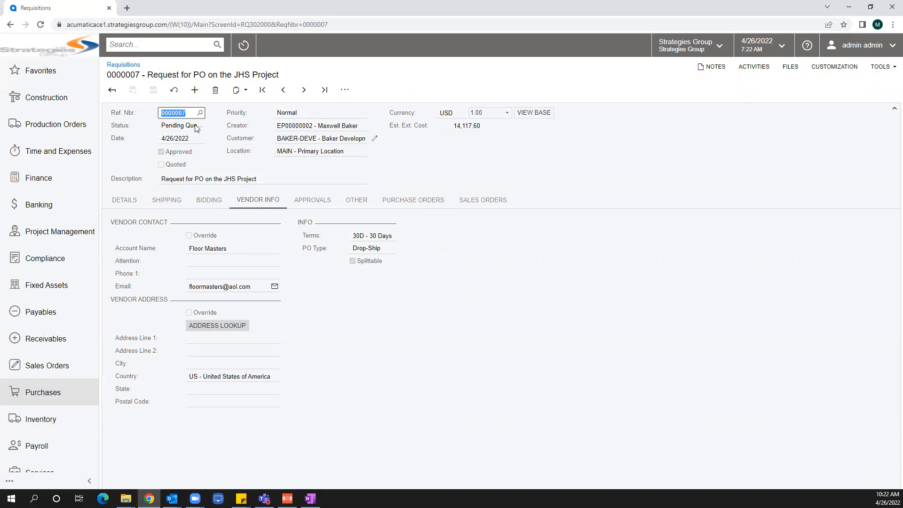
# Step: Mark the requisition as quoted
pyautogui.click(345, 91)
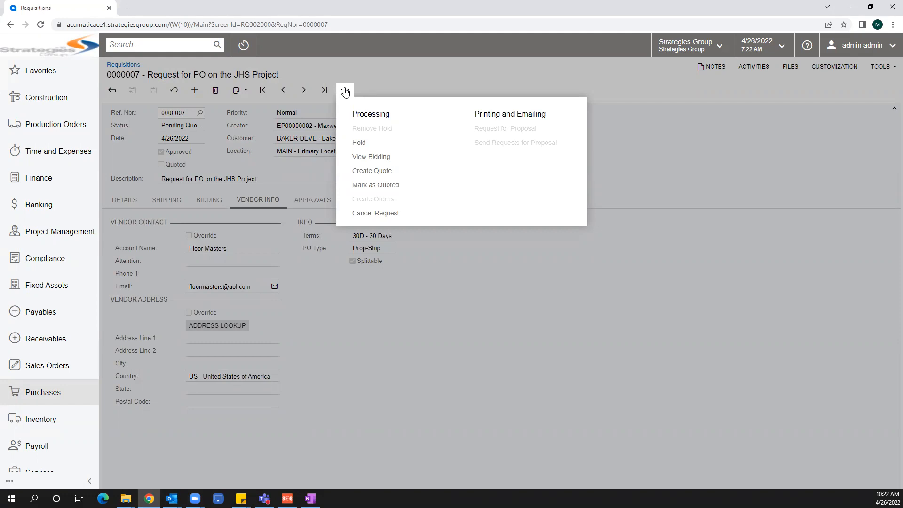
pyautogui.click(365, 186)
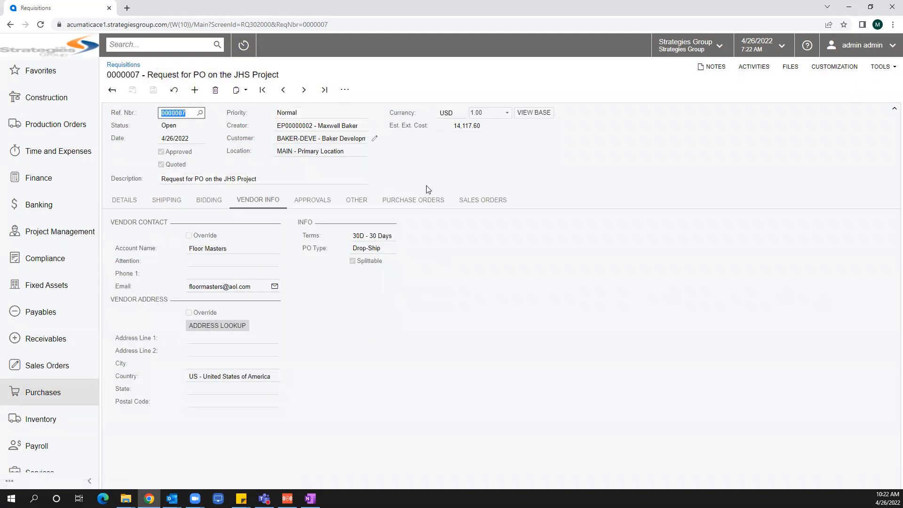
# Step: Create the orders from the JHS project requisition
pyautogui.hotkey('alt', 'Tab')
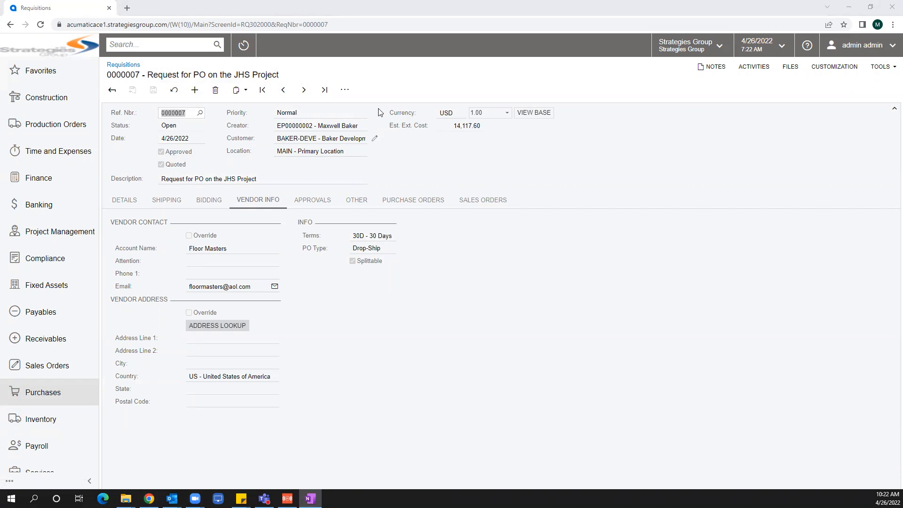
pyautogui.click(345, 89)
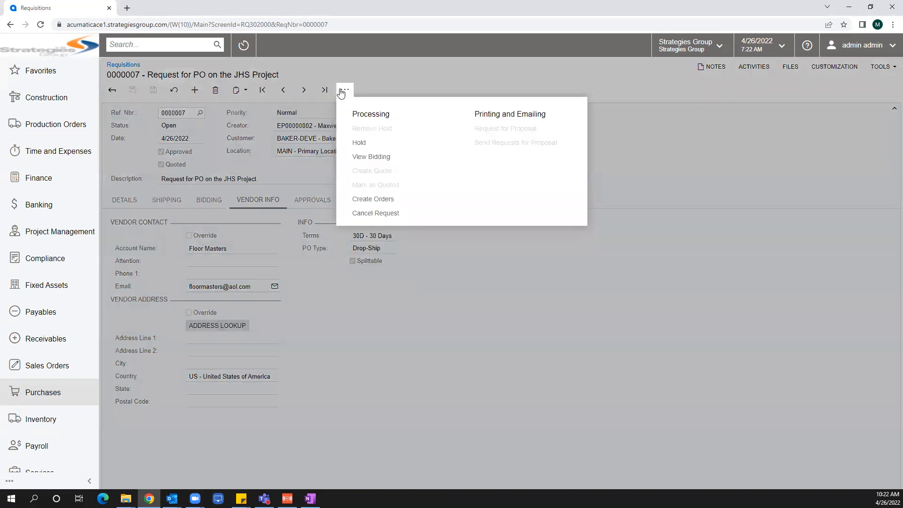
pyautogui.click(372, 199)
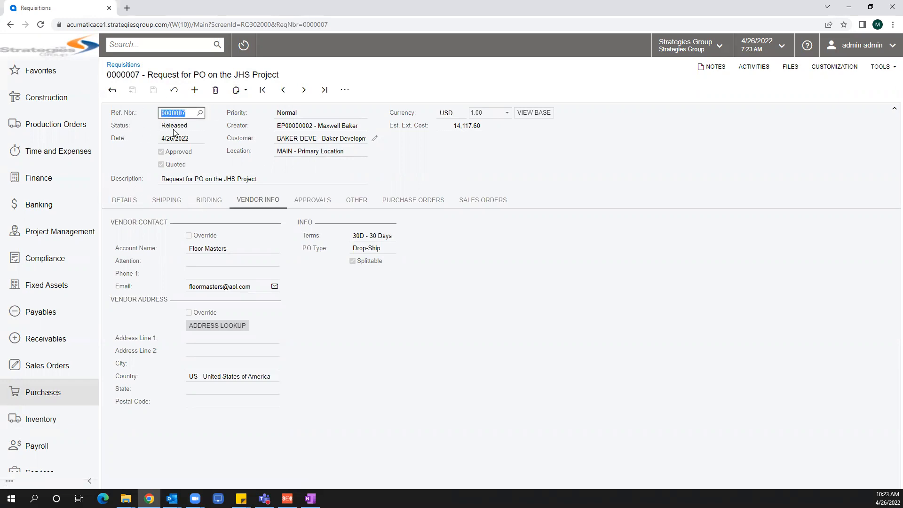
# Step: Review the drop-ship purchase order linked to the requisition and close its window
pyautogui.click(414, 200)
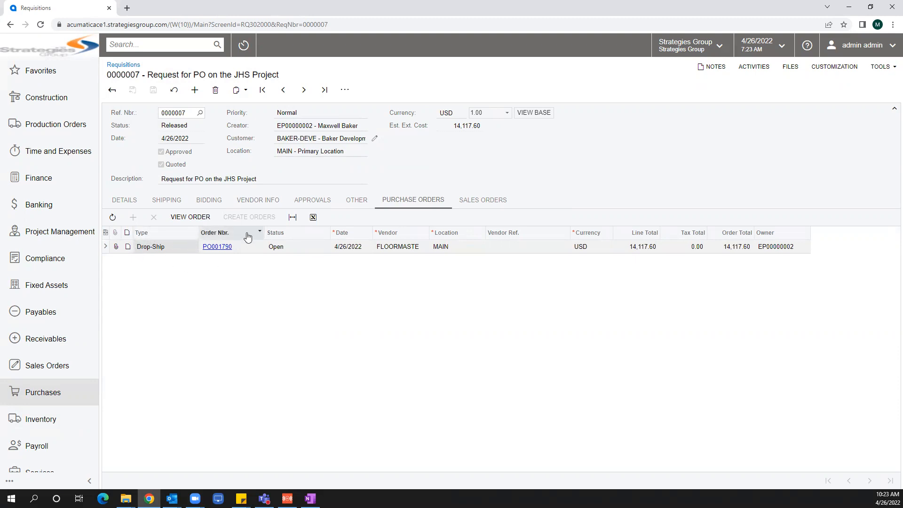
pyautogui.click(217, 247)
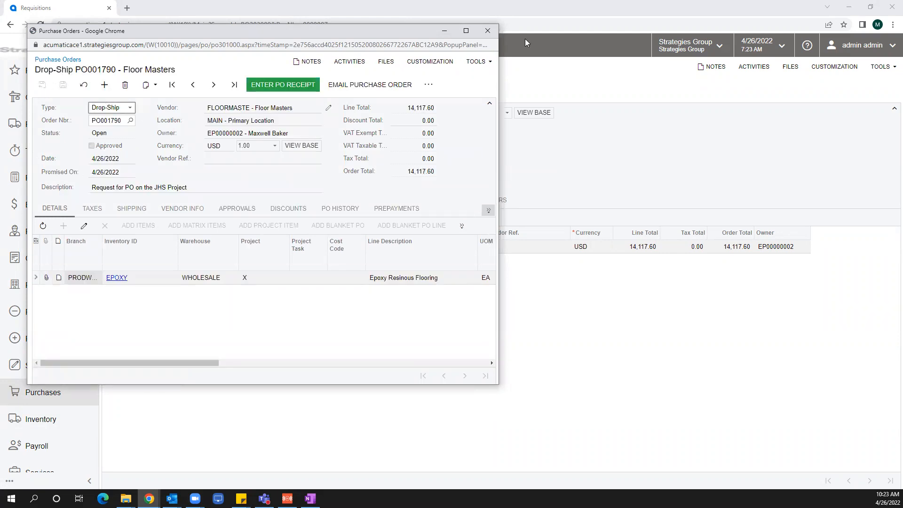
pyautogui.click(488, 30)
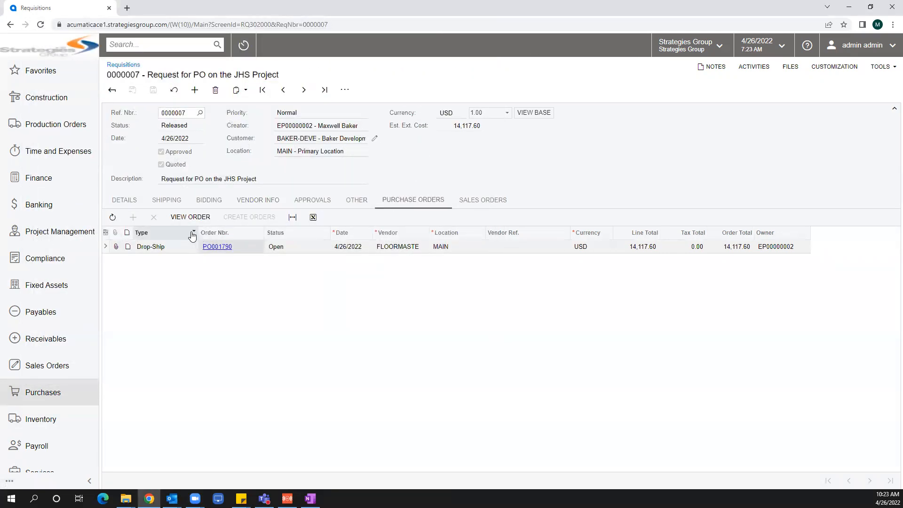
# Step: Open the 4/26/2022 Floor Masters drop-ship order from the purchase orders list and put it on hold
pyautogui.click(45, 398)
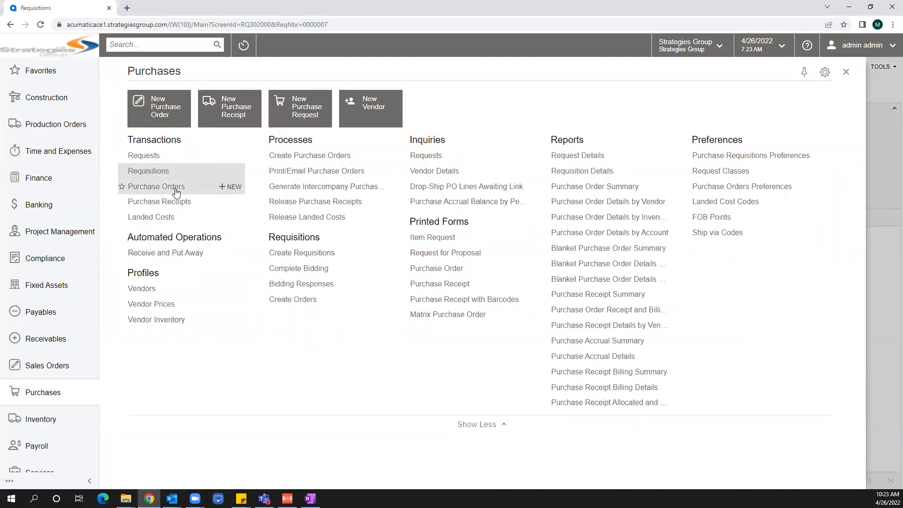
pyautogui.click(156, 187)
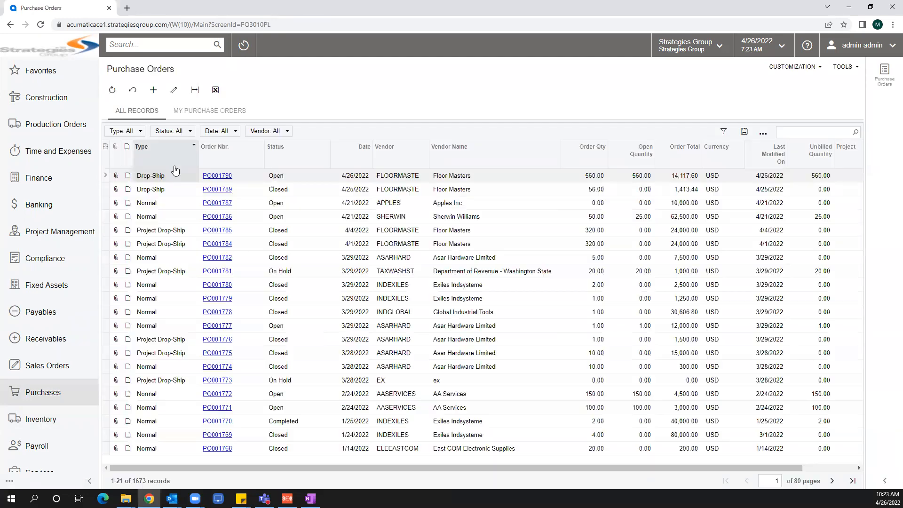
pyautogui.click(217, 175)
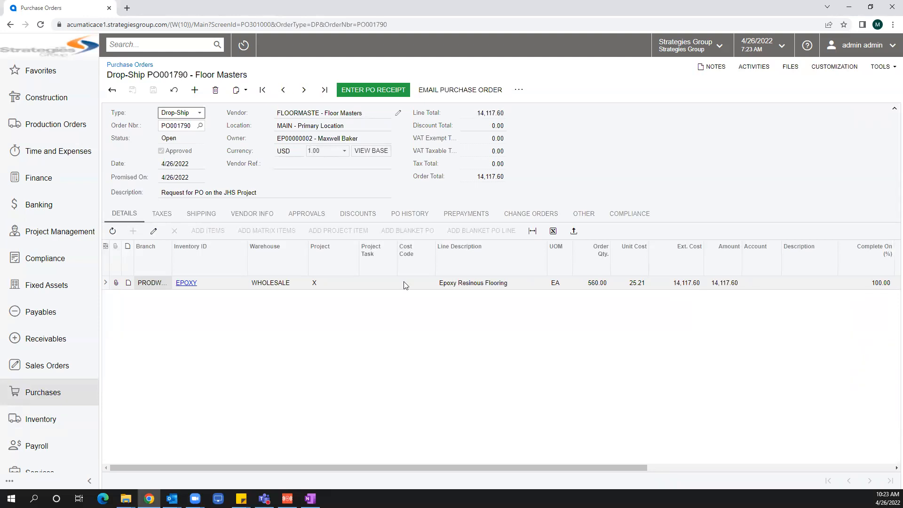
pyautogui.click(323, 284)
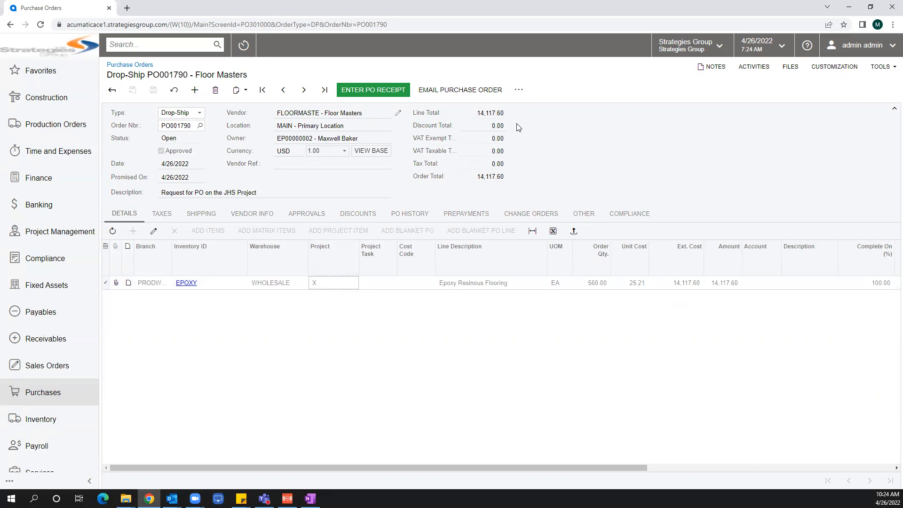
pyautogui.click(519, 89)
pyautogui.click(533, 143)
# Step: Set the EPOXY line's project to PR00000041, the Jordan High School Project
pyautogui.click(340, 284)
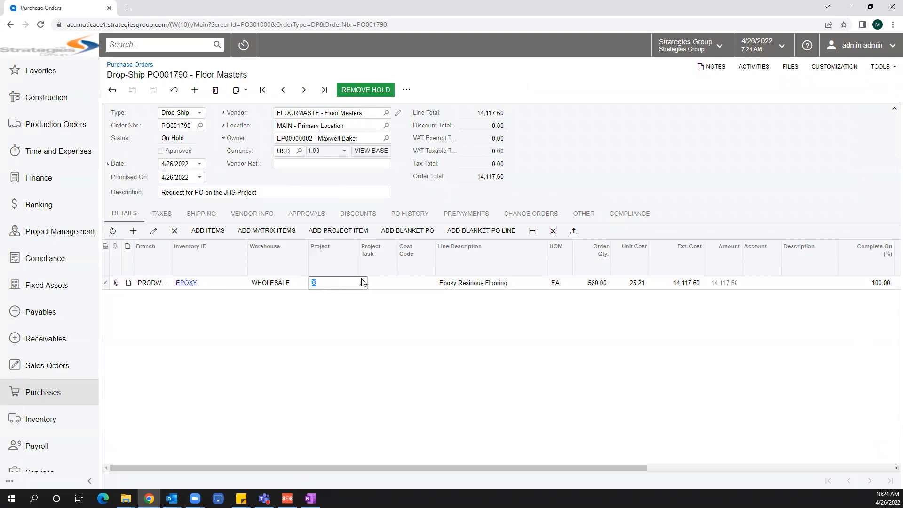
pyautogui.click(364, 280)
pyautogui.write('jordan')
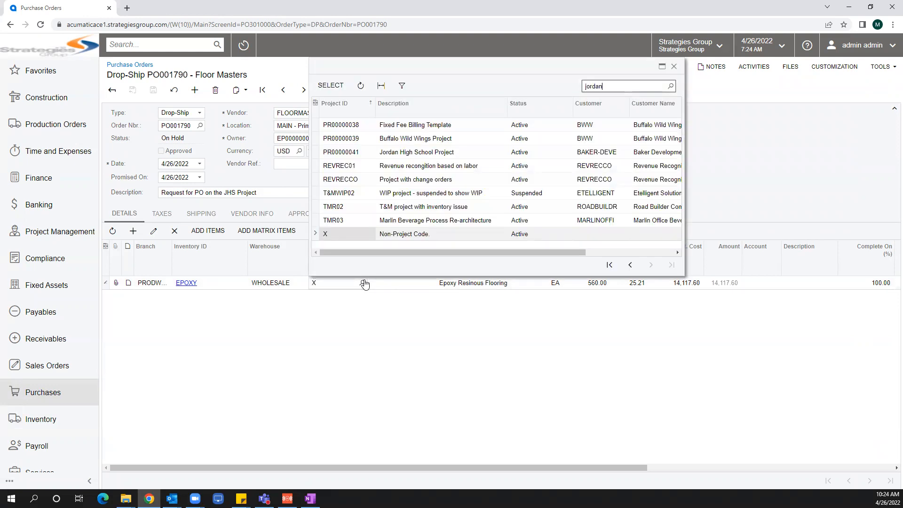
pyautogui.click(331, 85)
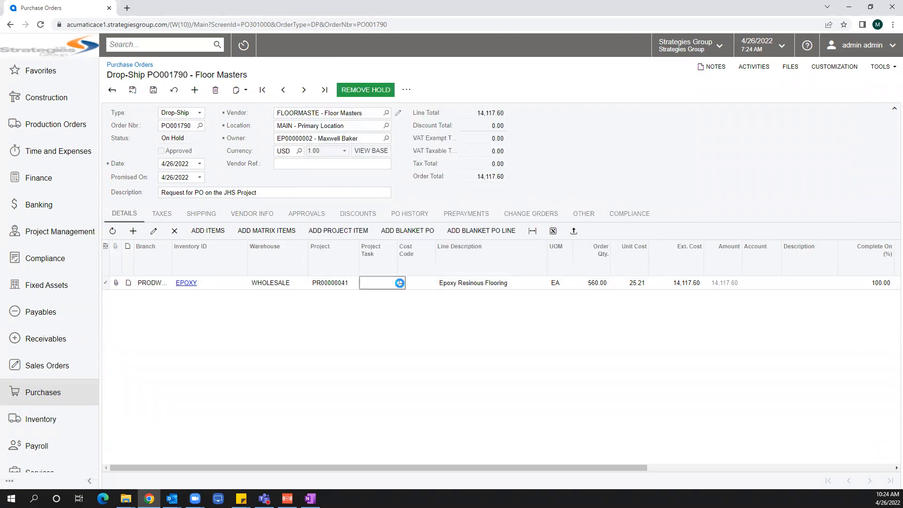
# Step: Set the EPOXY line's project task to 01 and its cost code to 09-610 (Flooring- Treatment)
pyautogui.click(401, 283)
pyautogui.click(387, 317)
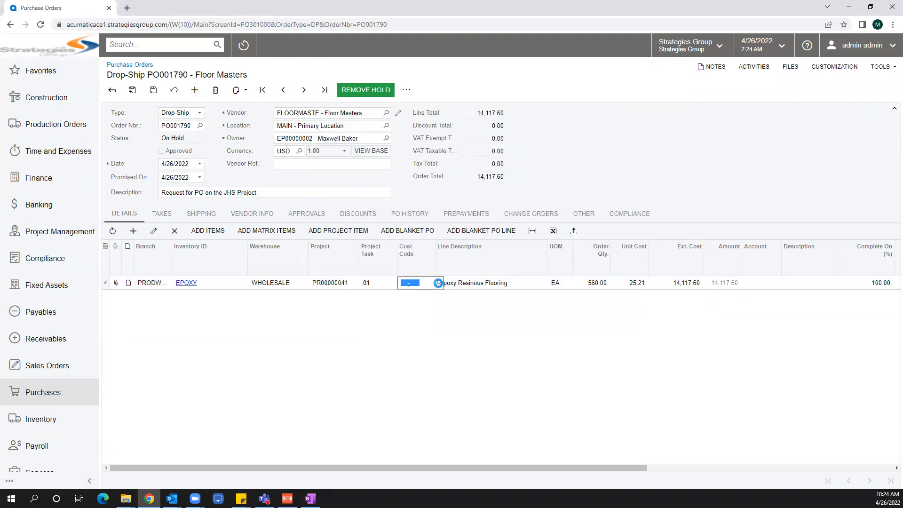
pyautogui.click(439, 283)
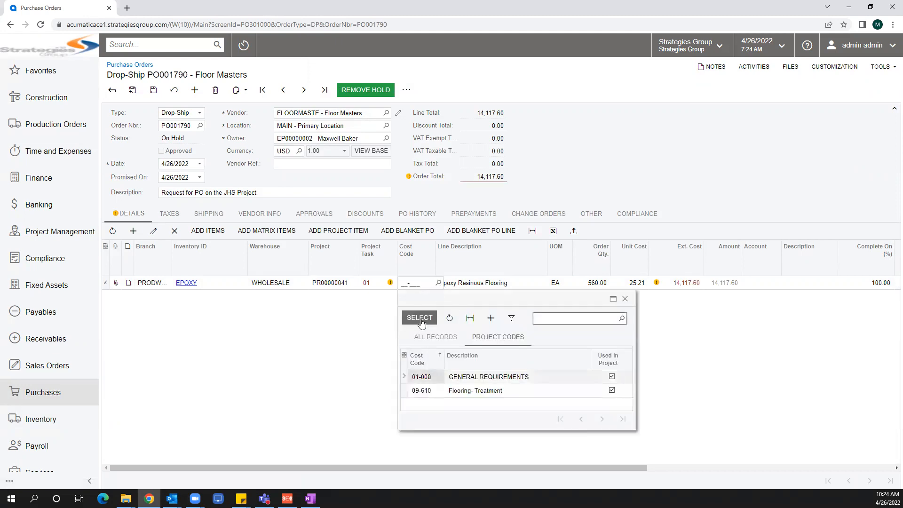
pyautogui.click(424, 391)
pyautogui.click(414, 317)
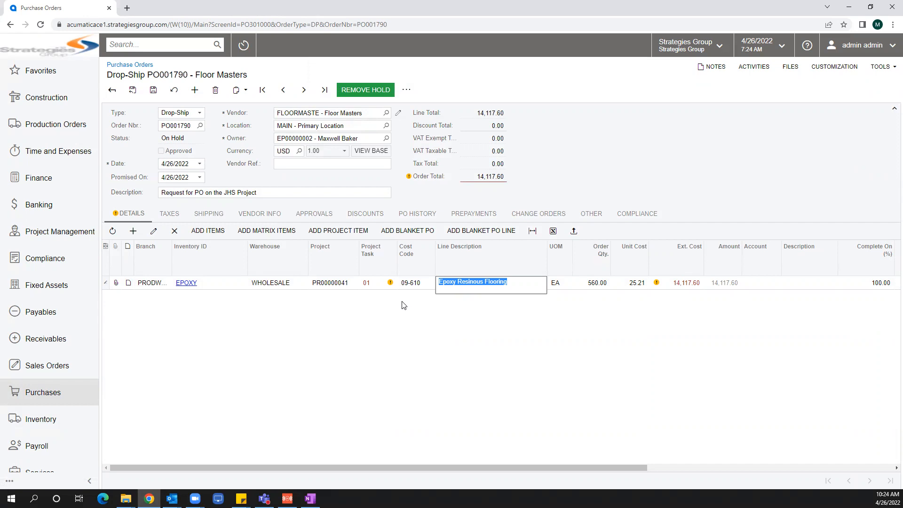
# Step: Check the project task warning on the EPOXY line, then save the purchase order and remove its hold
pyautogui.moveTo(391, 285)
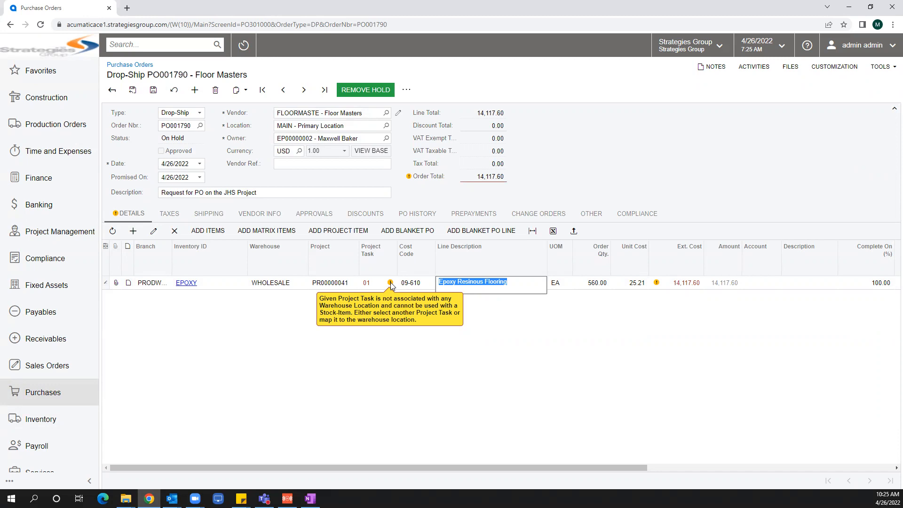
pyautogui.click(154, 89)
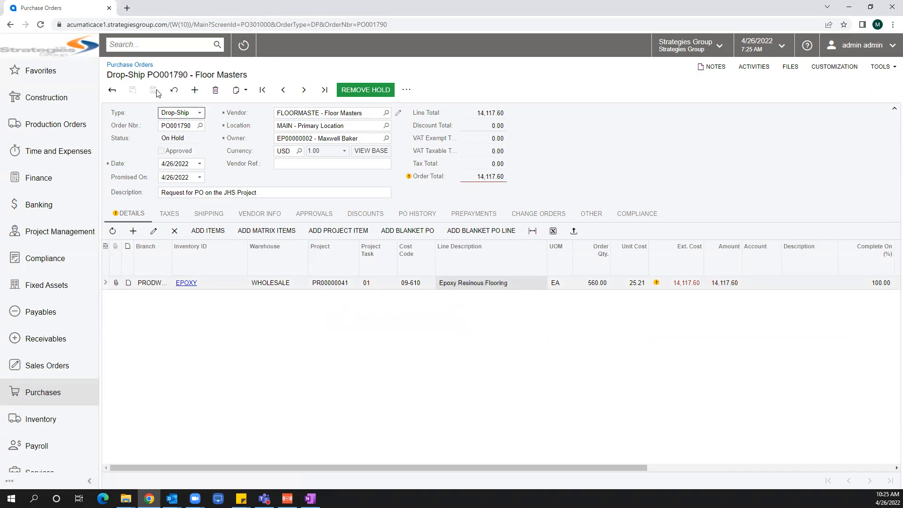
pyautogui.click(375, 89)
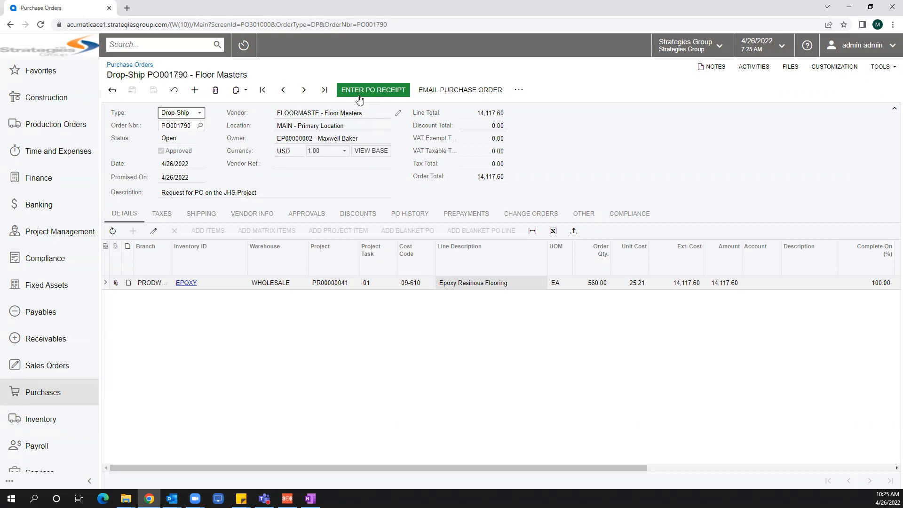
# Step: Create a purchase receipt from the Floor Masters drop-ship order
pyautogui.click(53, 393)
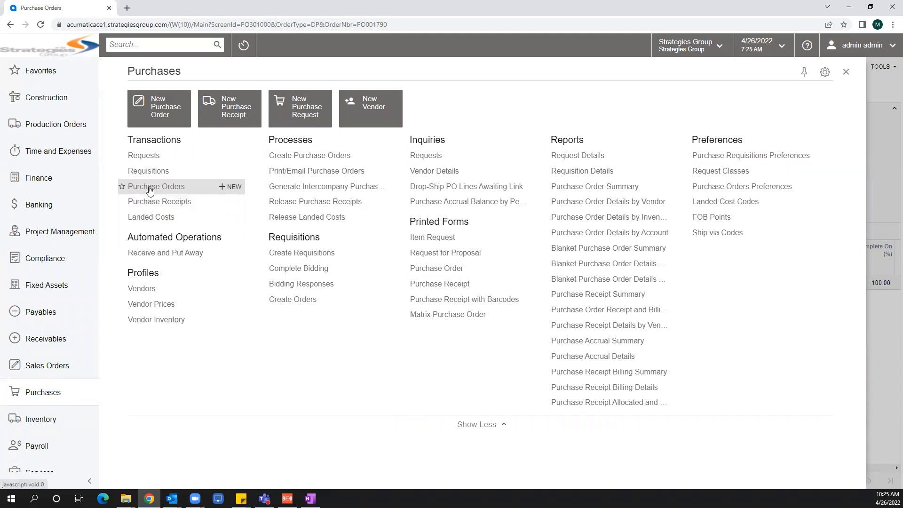
pyautogui.click(846, 72)
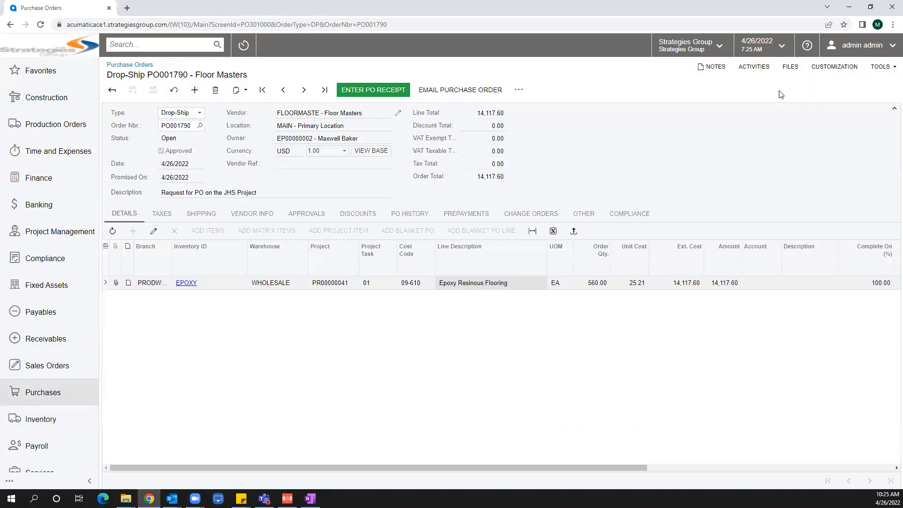
pyautogui.click(370, 91)
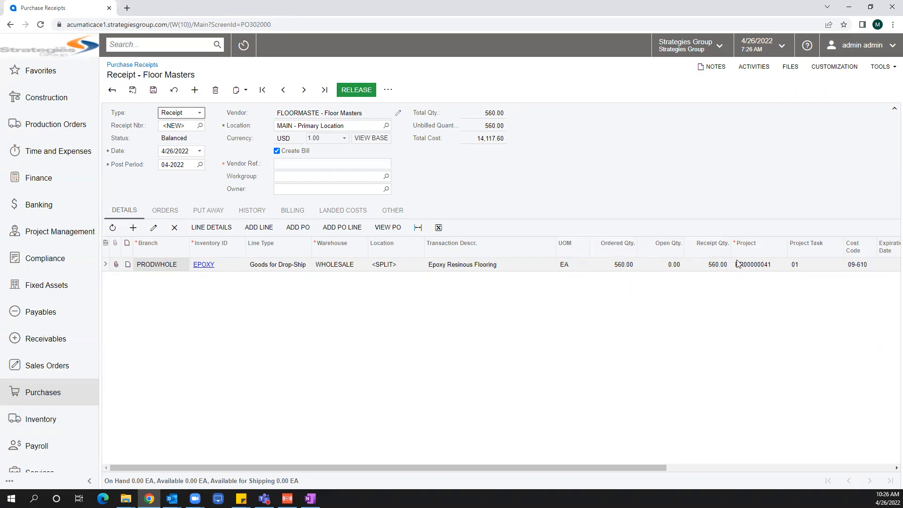
# Step: Enter the vendor's invoice number as the receipt's vendor reference, and save and release the receipt
pyautogui.click(714, 266)
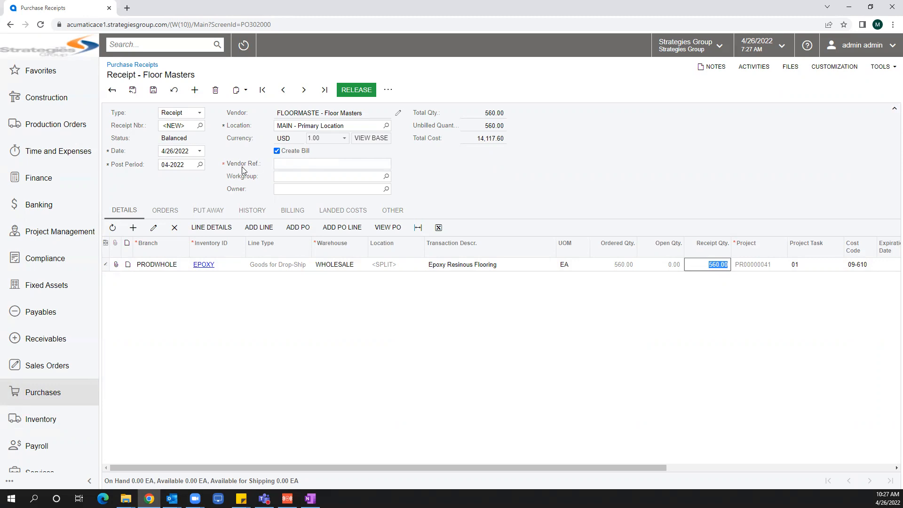
pyautogui.click(275, 167)
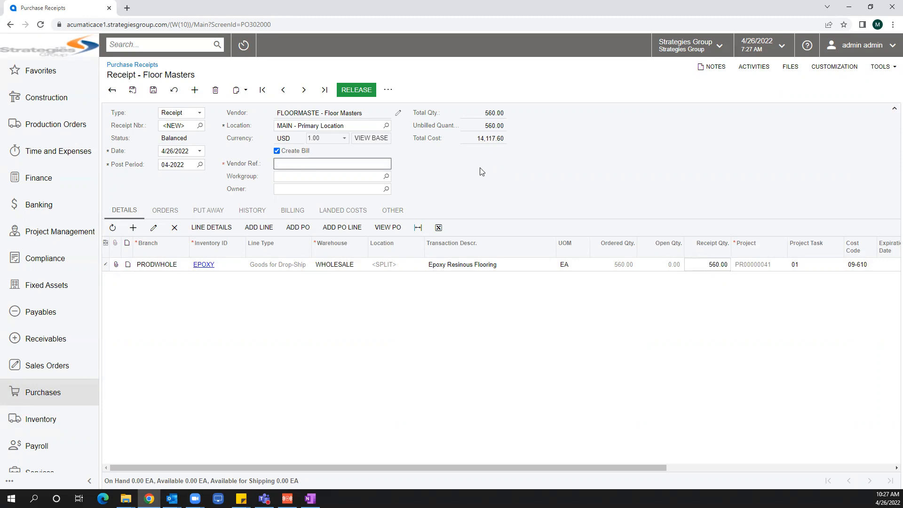
pyautogui.write('Invoice# 1455521448547')
pyautogui.click(154, 89)
pyautogui.click(359, 92)
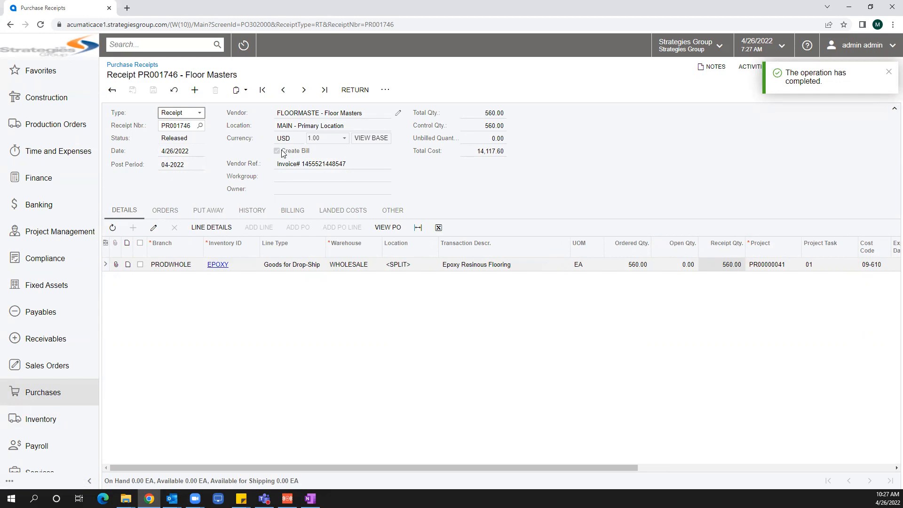
# Step: Open the bill linked to the released Floor Masters receipt from its billing details
pyautogui.click(52, 316)
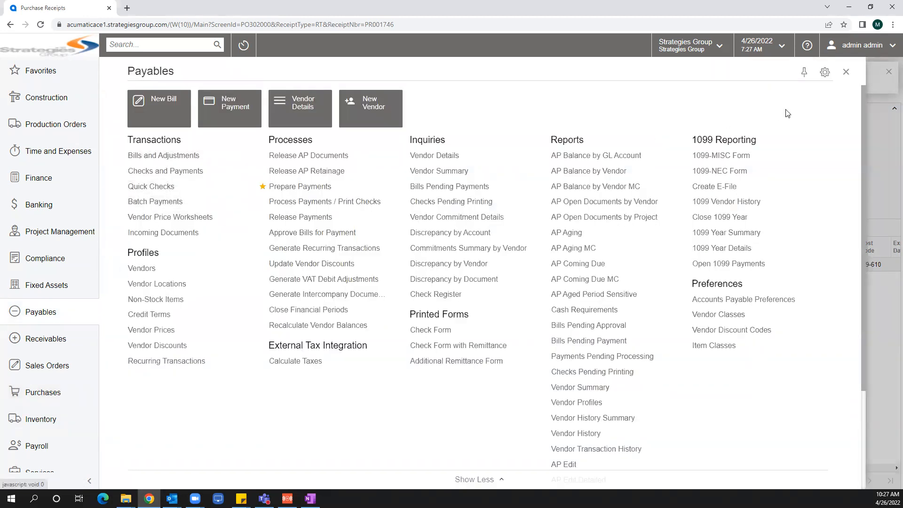
pyautogui.click(846, 72)
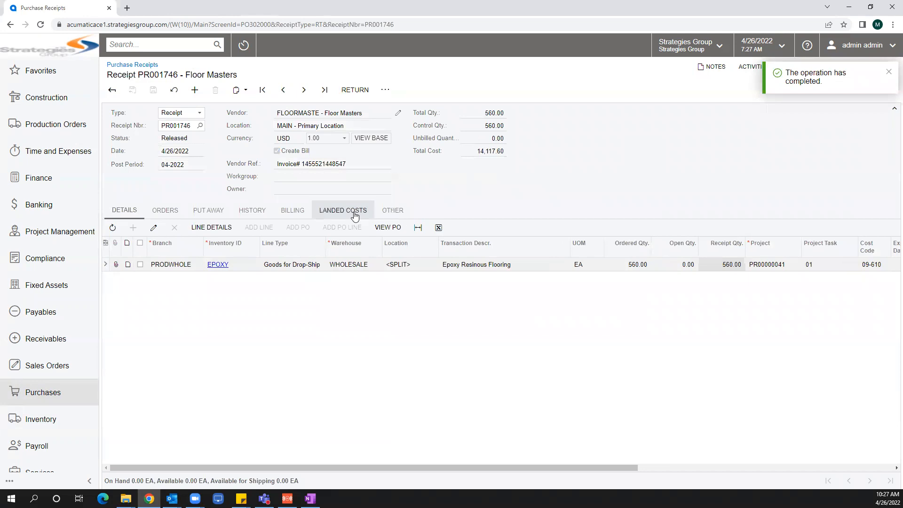
pyautogui.click(296, 216)
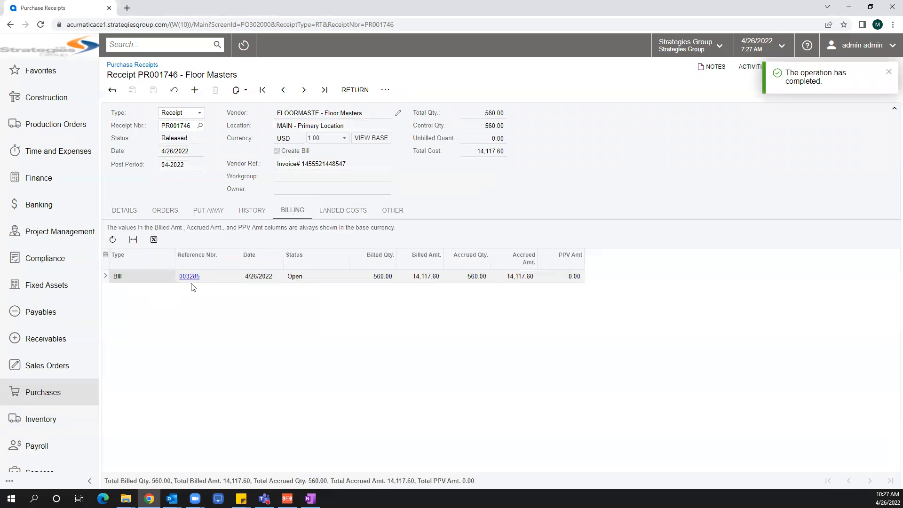
pyautogui.click(190, 277)
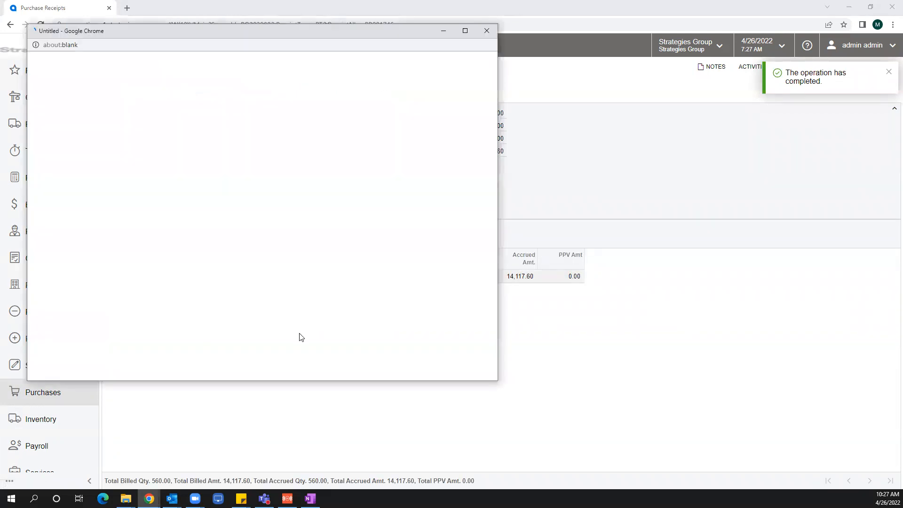